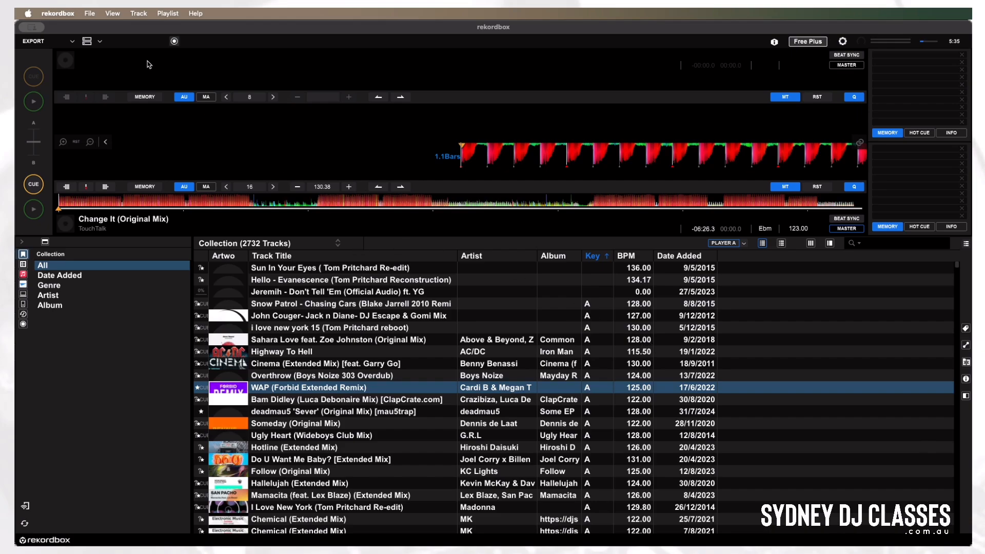
- Open the View preferences and review the Display Type settings for browsing, key display format and waveform
{"action": "left_click", "coordinate": [843, 41]}
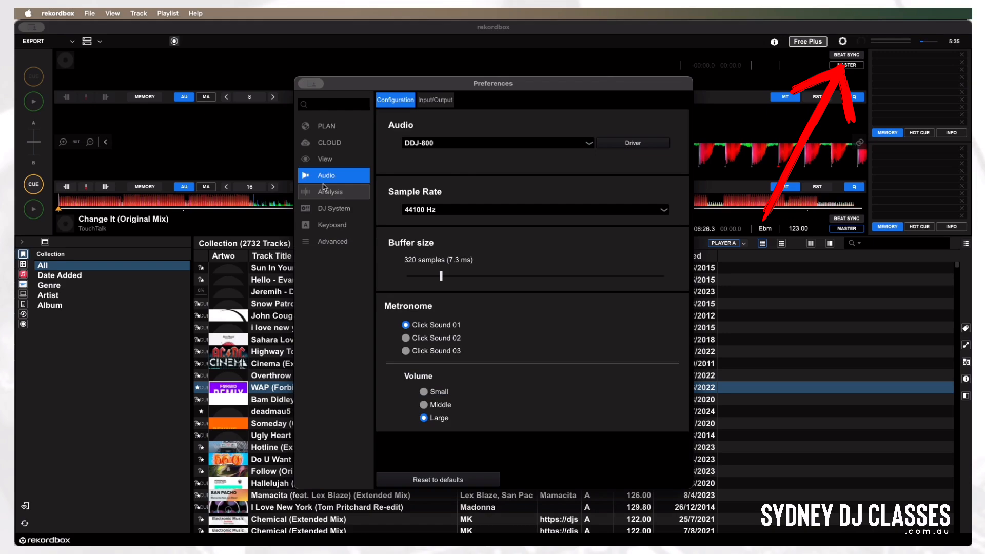
{"action": "left_click", "coordinate": [326, 159]}
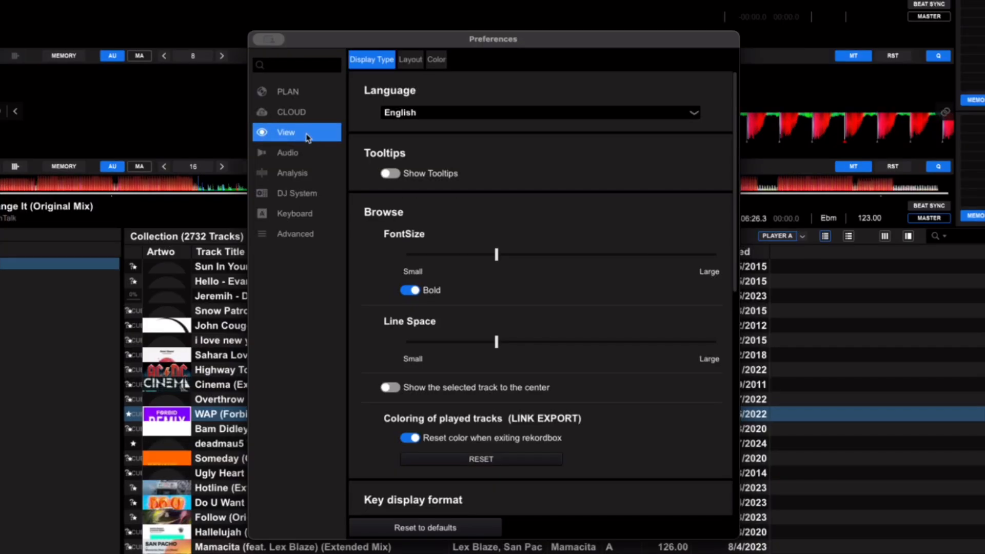
{"action": "scroll", "coordinate": [454, 258], "scroll_direction": "down", "scroll_amount": 1}
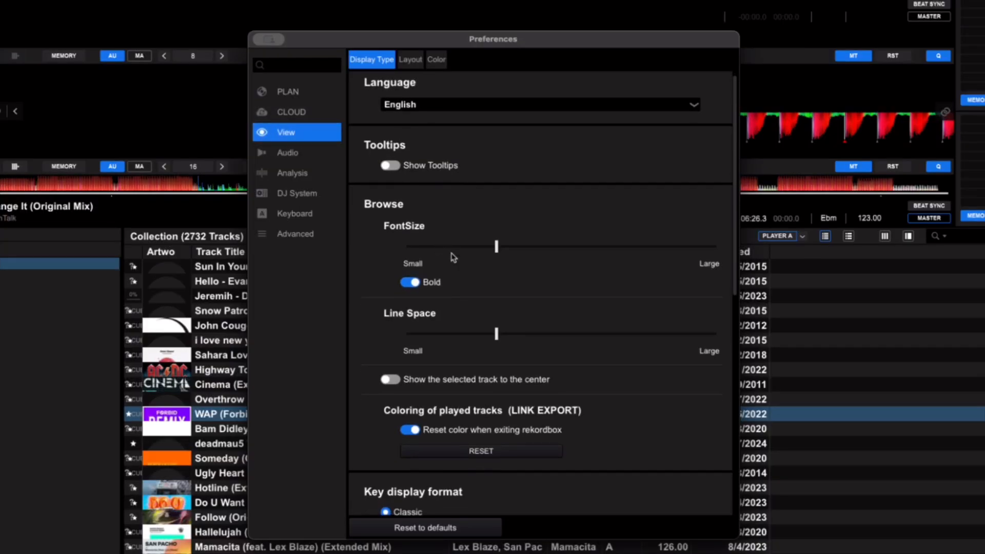
{"action": "scroll", "coordinate": [487, 261], "scroll_direction": "down", "scroll_amount": 5}
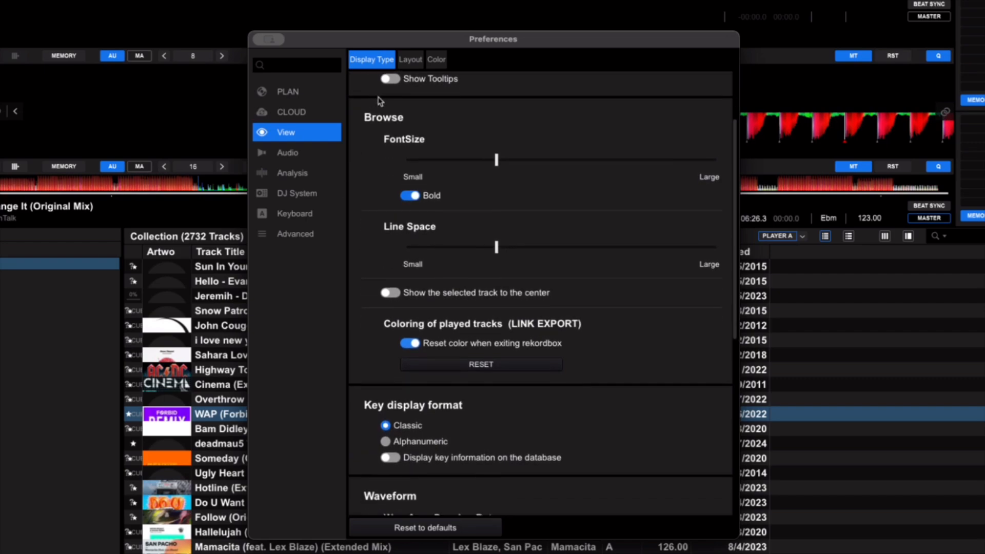
{"action": "scroll", "coordinate": [380, 101], "scroll_direction": "down", "scroll_amount": 10}
- Show Beatport in the Media Browser layout settings and hide it again, and view the Color settings
{"action": "left_click", "coordinate": [412, 60]}
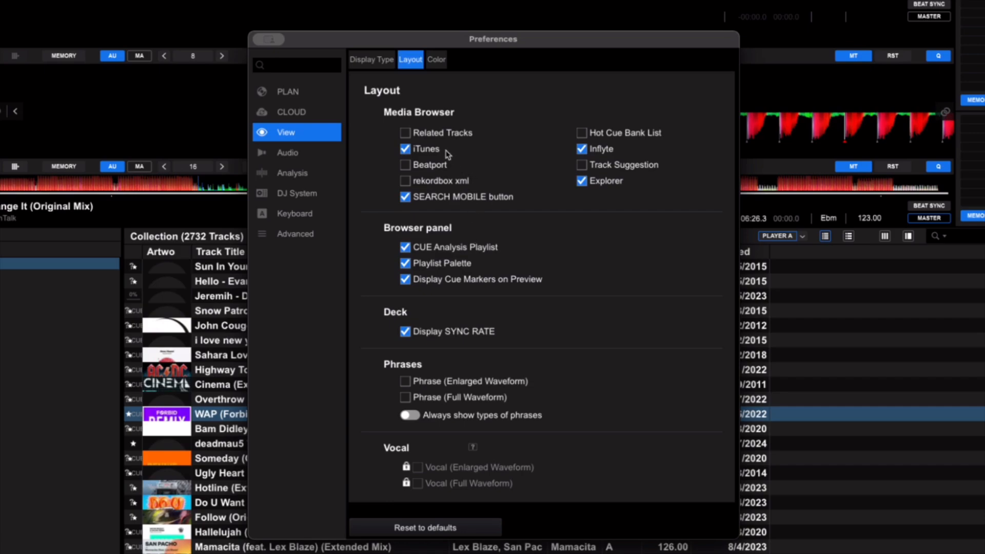
{"action": "left_click", "coordinate": [406, 164]}
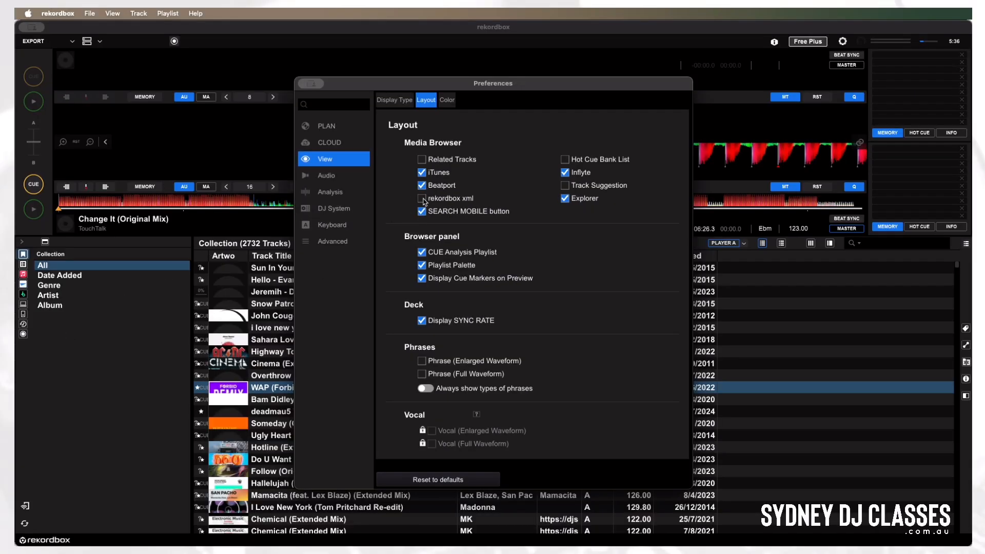
{"action": "left_click", "coordinate": [422, 185]}
{"action": "left_click", "coordinate": [447, 100]}
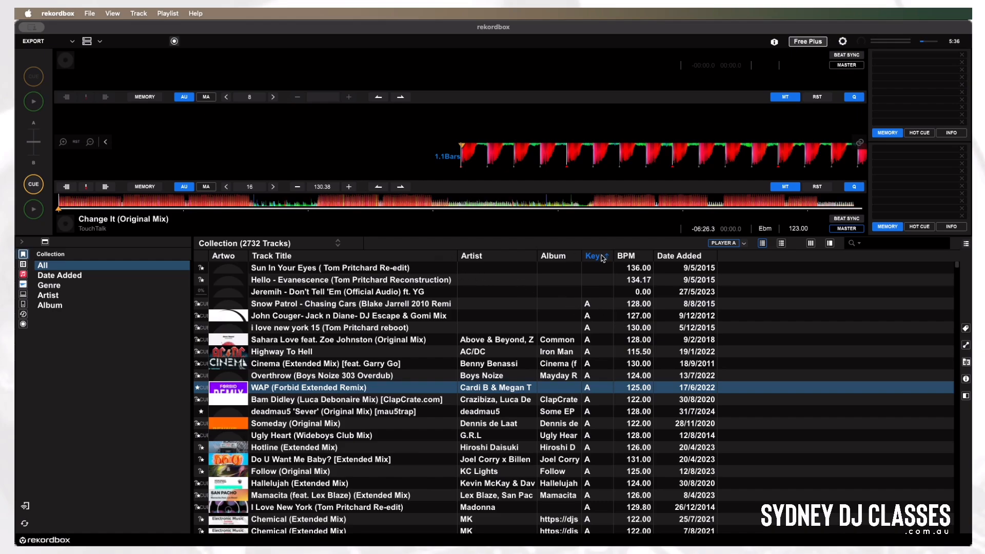
- Review which columns the collection's track list can show, and try sorting by Track Title and by Artwork
{"action": "right_click", "coordinate": [432, 257]}
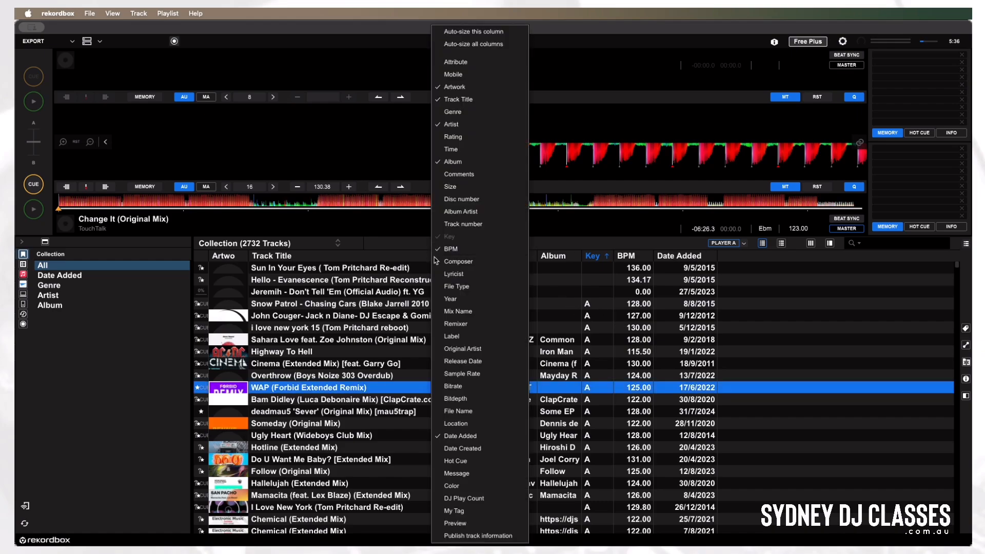
{"action": "left_click", "coordinate": [382, 254]}
{"action": "left_click", "coordinate": [383, 254]}
{"action": "left_click", "coordinate": [403, 256]}
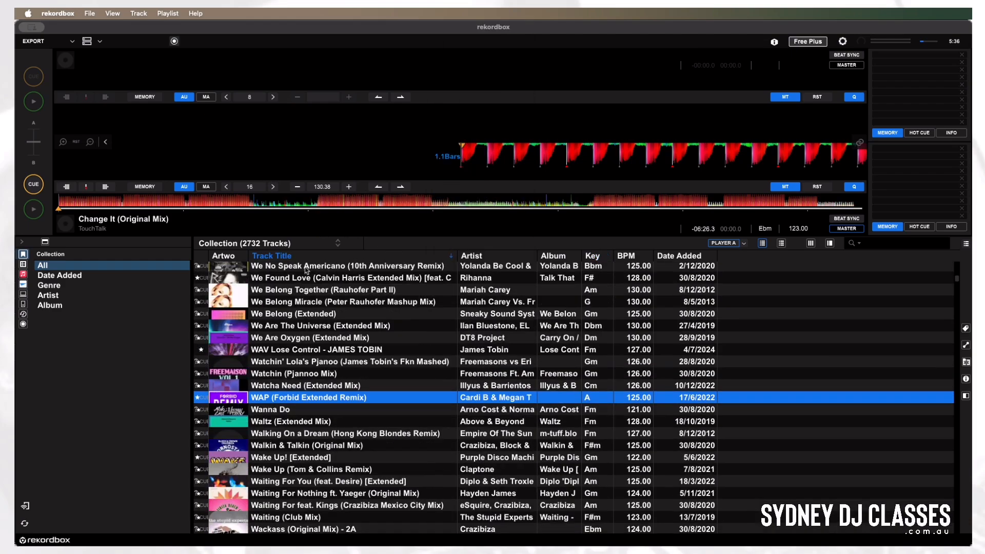
{"action": "left_click", "coordinate": [224, 256]}
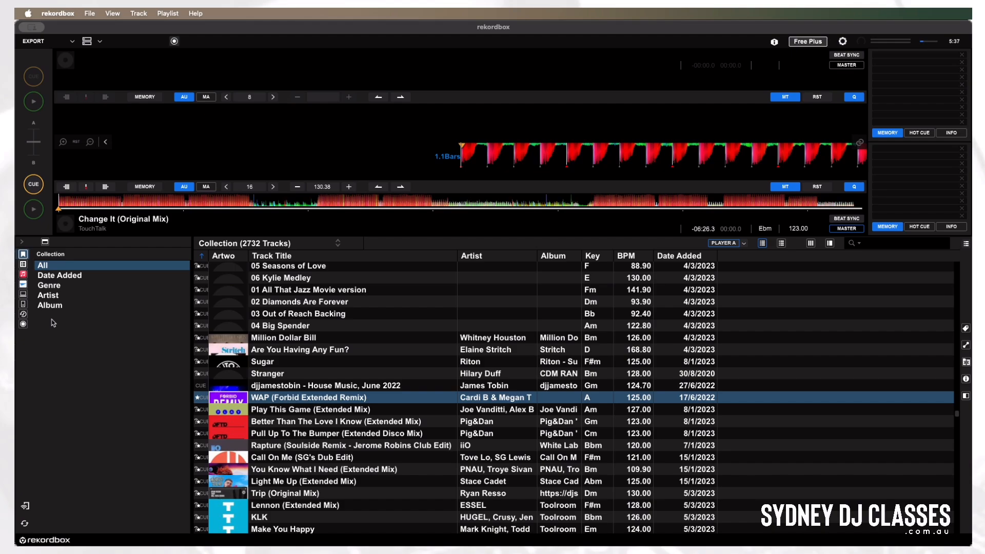
- Browse the playlists in the iTunes library and collapse the library tree again
{"action": "left_click", "coordinate": [23, 274]}
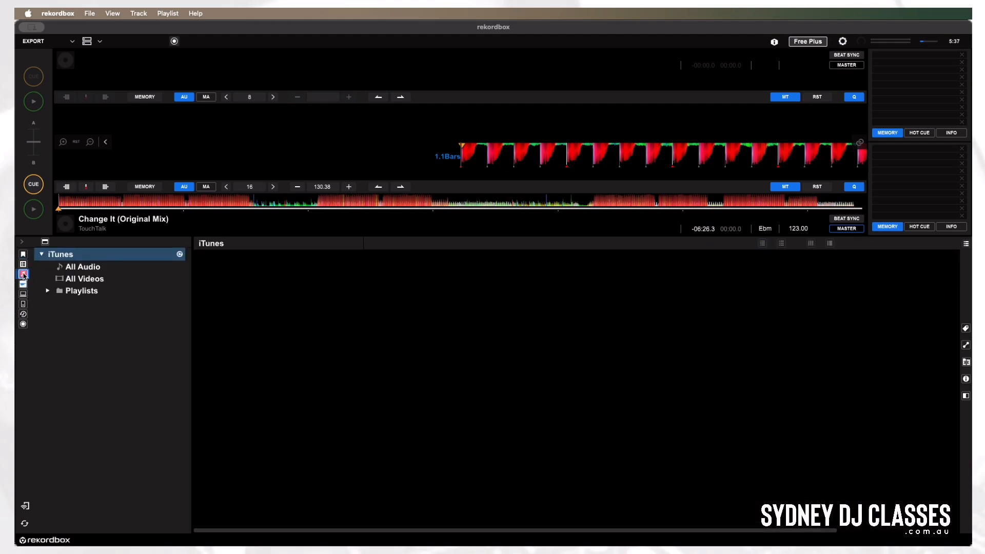
{"action": "left_click", "coordinate": [48, 290]}
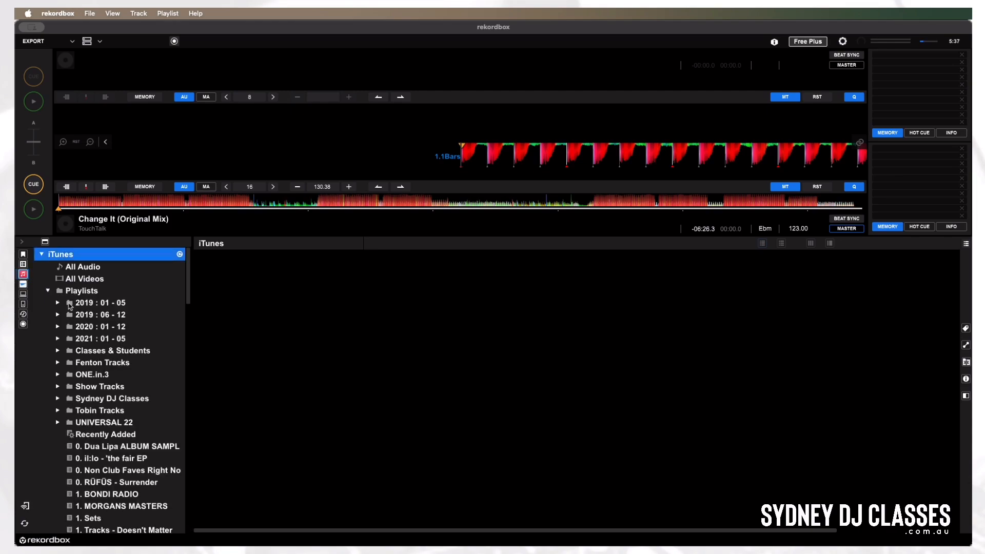
{"action": "scroll", "coordinate": [119, 369], "scroll_direction": "down", "scroll_amount": 10}
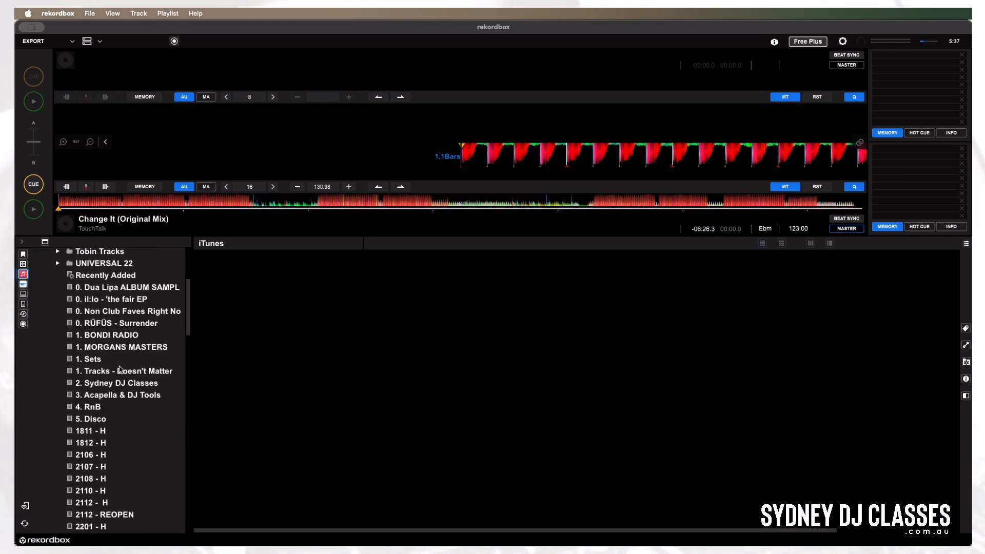
{"action": "scroll", "coordinate": [119, 370], "scroll_direction": "up", "scroll_amount": 10}
{"action": "left_click", "coordinate": [47, 291]}
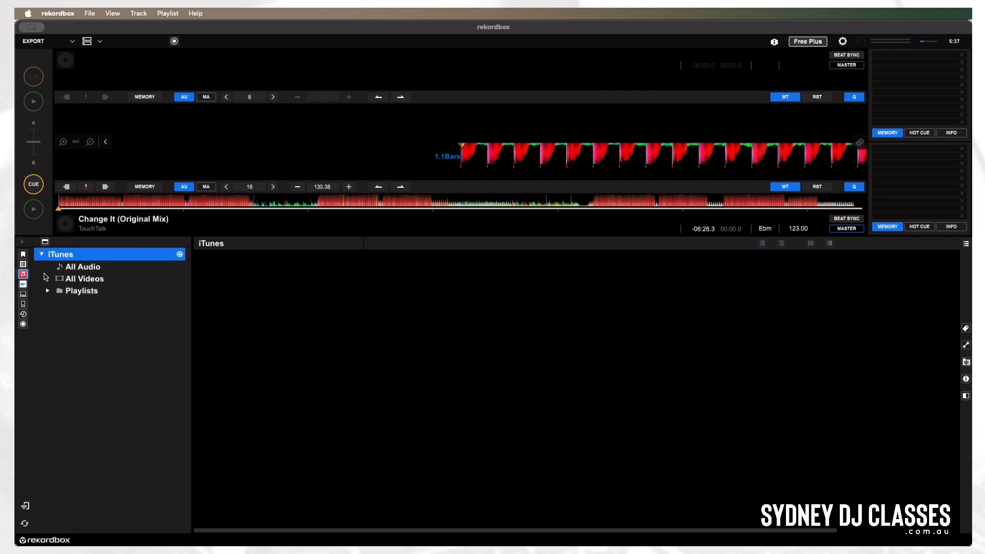
{"action": "left_click", "coordinate": [41, 255]}
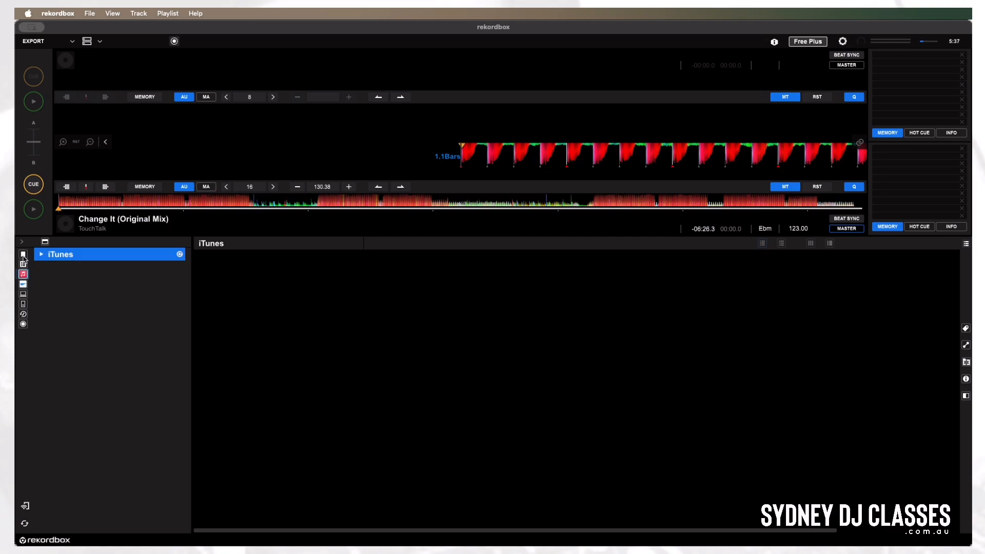
- Browse the computer's drives in Explorer down to the home folder's Downloads on Macintosh HD, and collapse the folders again
{"action": "left_click", "coordinate": [23, 296]}
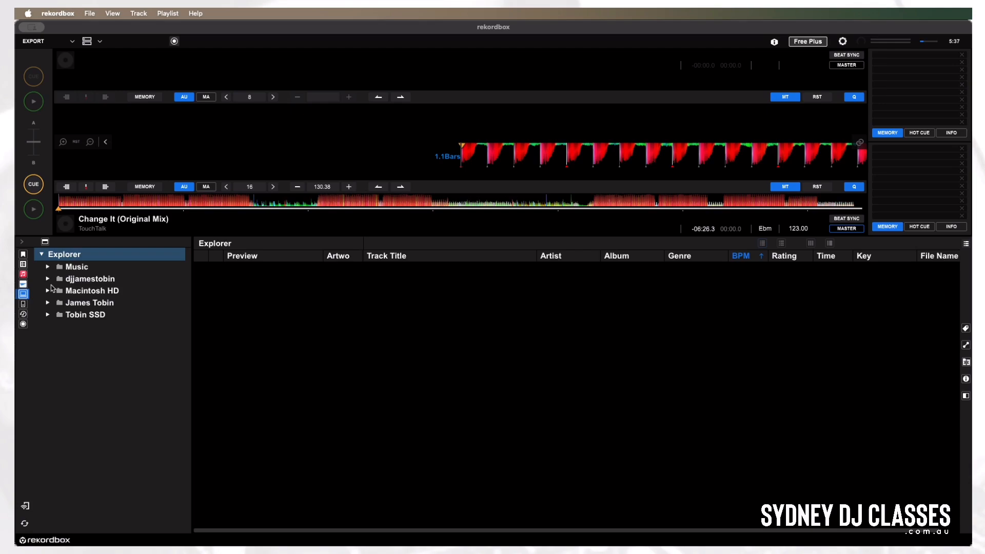
{"action": "left_click", "coordinate": [48, 290]}
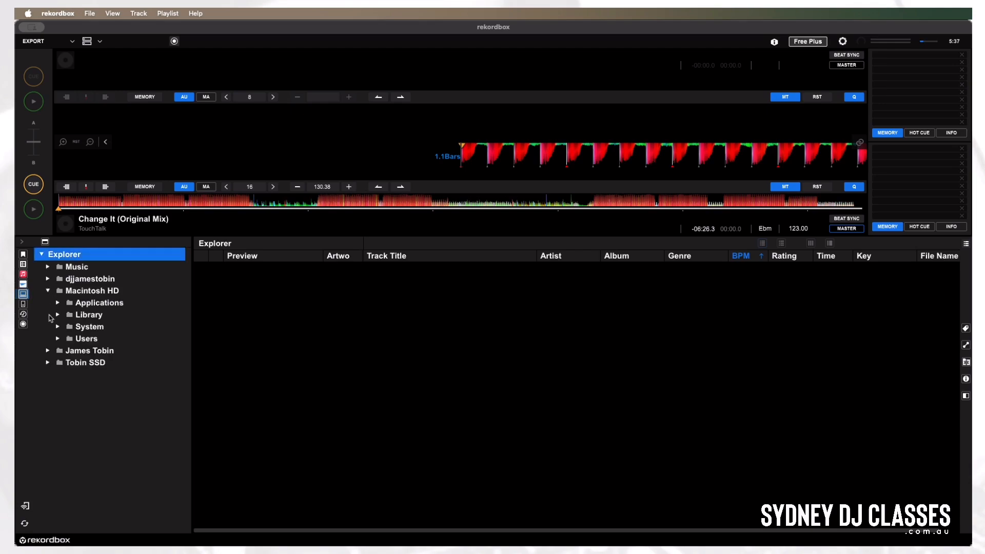
{"action": "left_click", "coordinate": [58, 338]}
{"action": "left_click", "coordinate": [68, 350]}
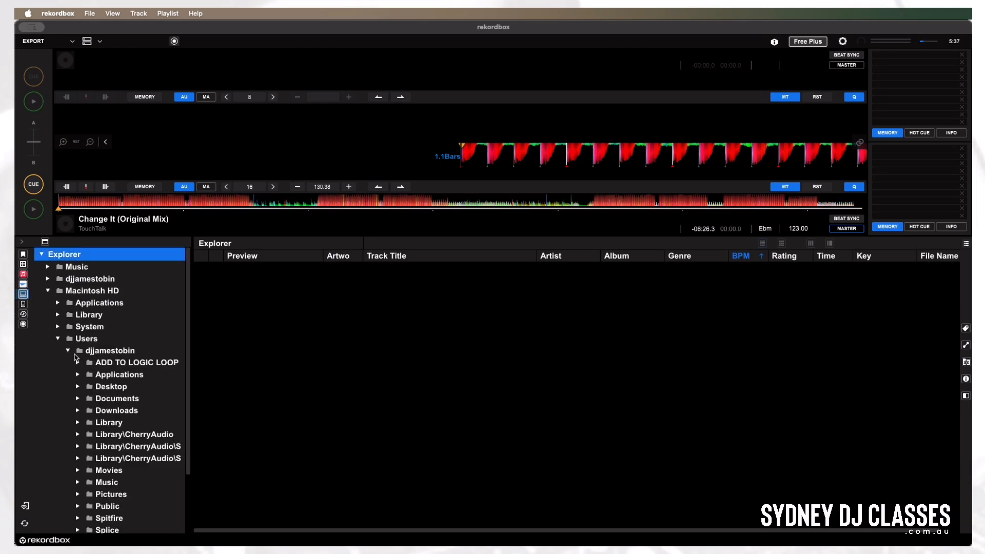
{"action": "left_click", "coordinate": [78, 410]}
{"action": "scroll", "coordinate": [101, 435], "scroll_direction": "down", "scroll_amount": 2}
{"action": "scroll", "coordinate": [100, 410], "scroll_direction": "down", "scroll_amount": 2}
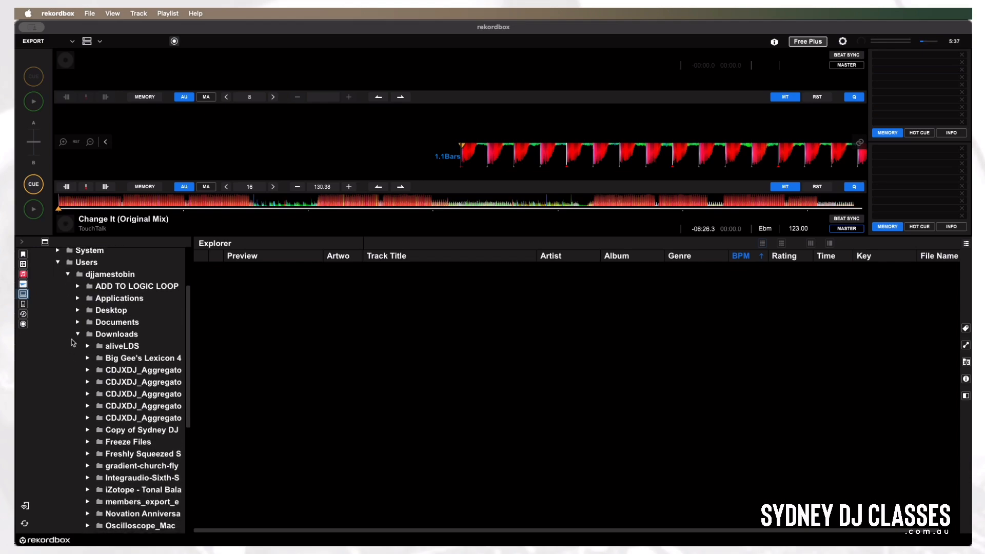
{"action": "left_click", "coordinate": [78, 336]}
{"action": "left_click", "coordinate": [58, 264]}
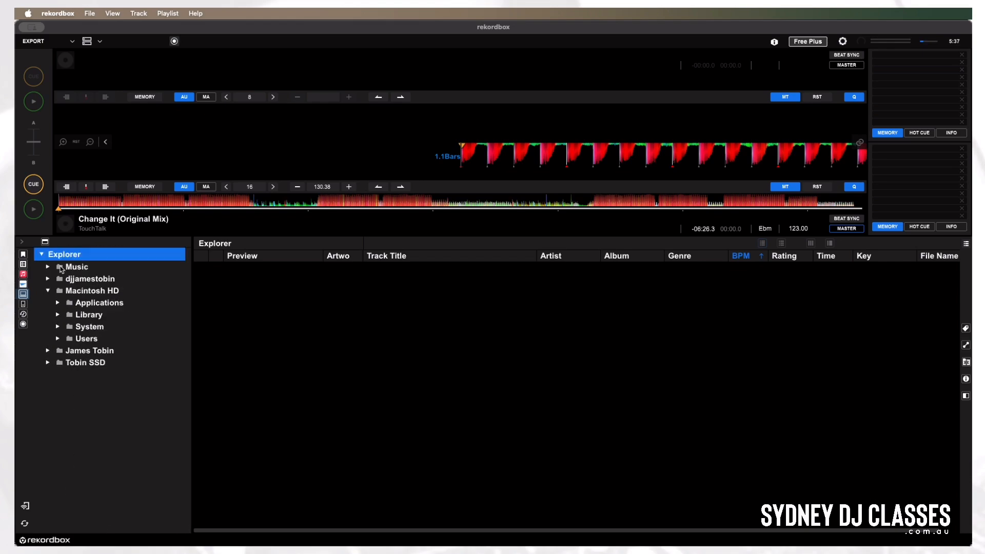
{"action": "left_click", "coordinate": [43, 257]}
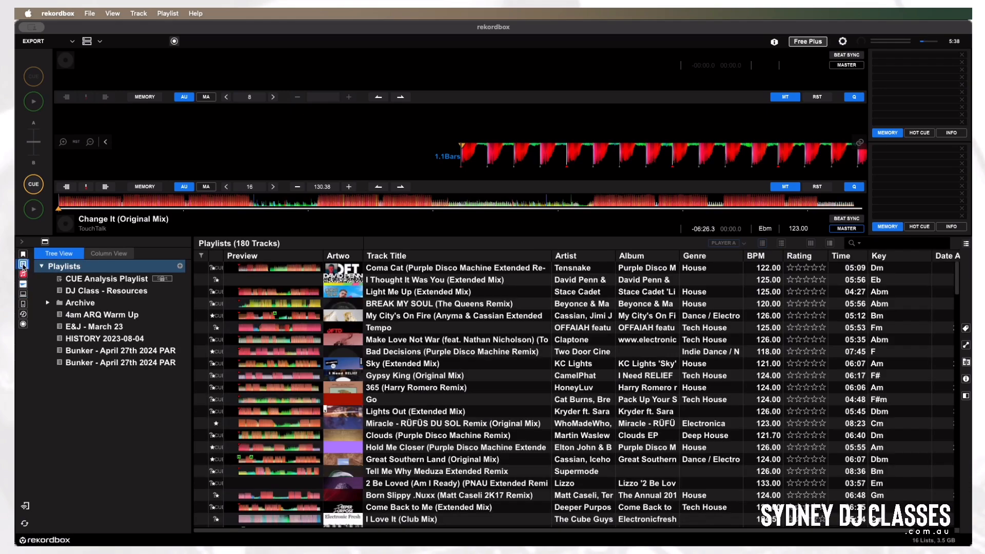
- Create a new playlist named "Playlist 1" in the Playlists section
{"action": "left_click", "coordinate": [21, 264]}
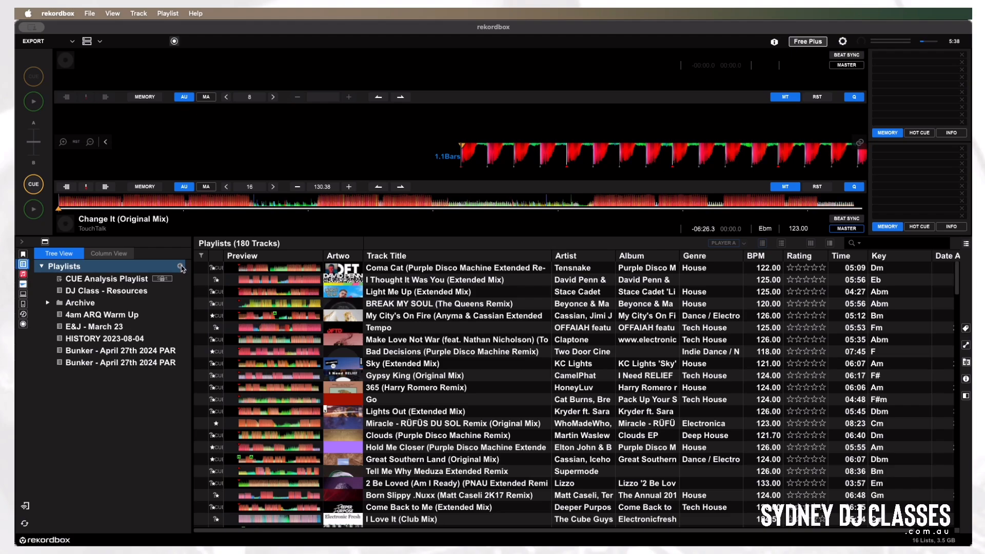
{"action": "left_click", "coordinate": [181, 267]}
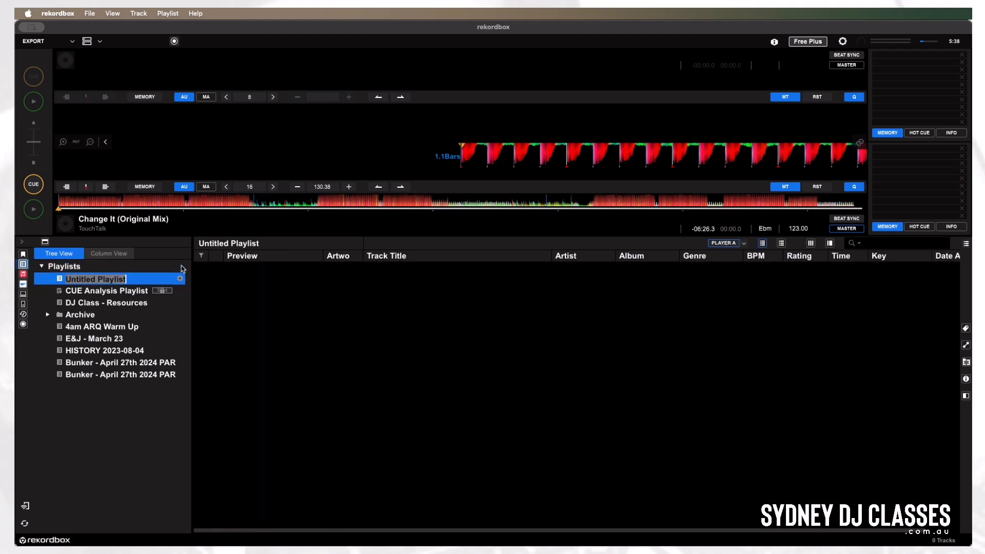
{"action": "type", "text": "Playlist 1"}
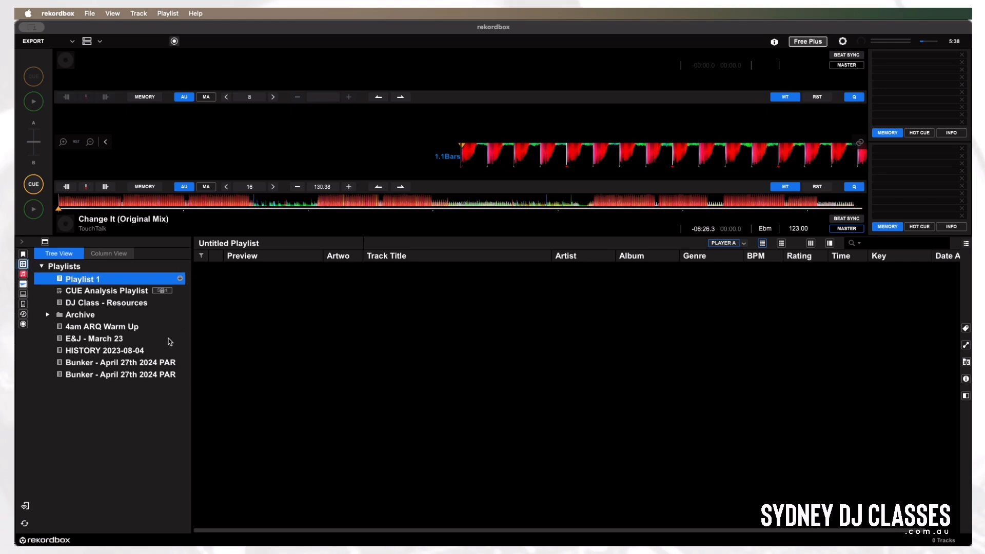
{"action": "key", "text": "Return"}
- Add the first five tracks of the iTunes Recently Added playlist, Change It through Get Involved, to Playlist 1
{"action": "left_click", "coordinate": [22, 276]}
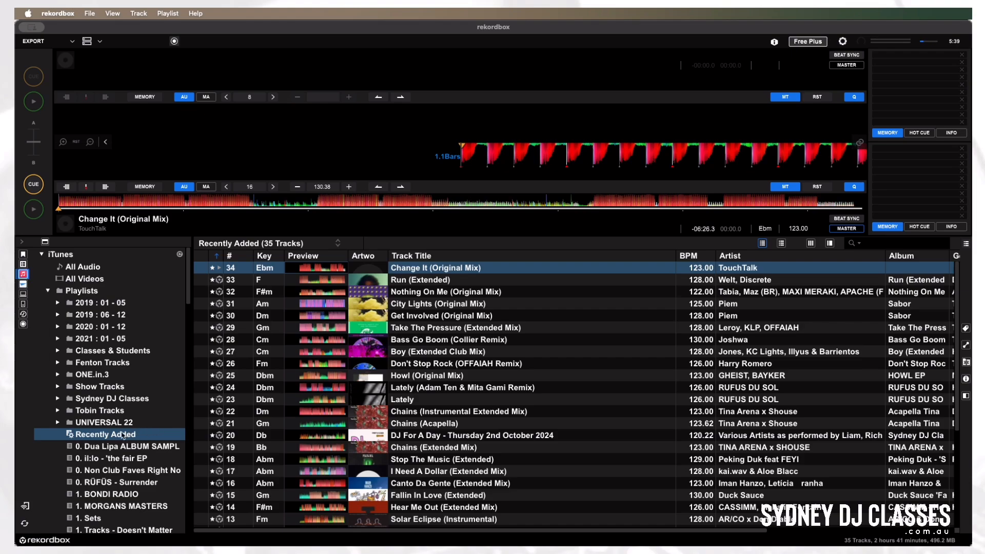
{"action": "mouse_move", "coordinate": [388, 293]}
{"action": "left_click", "coordinate": [443, 318], "text": "shift"}
{"action": "mouse_move", "coordinate": [368, 351]}
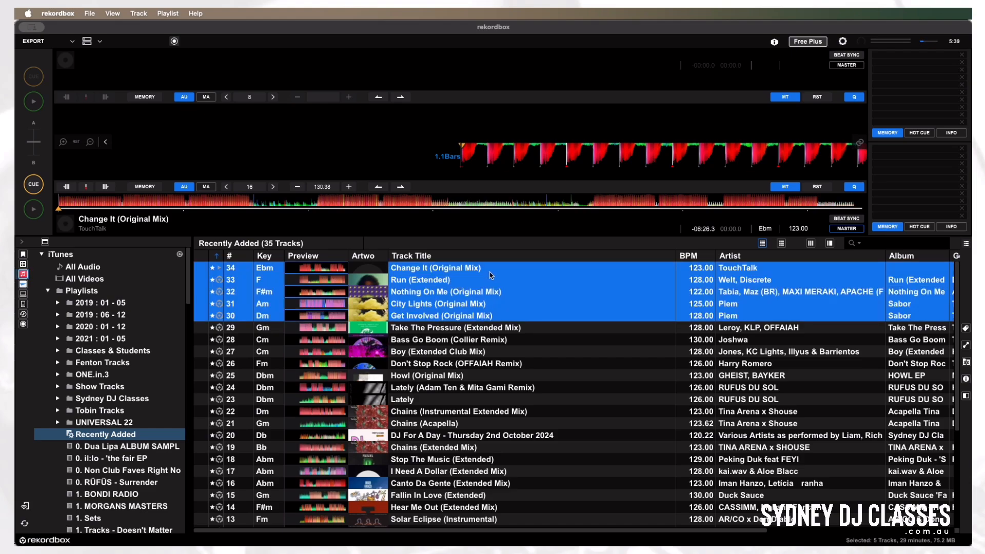
{"action": "right_click", "coordinate": [490, 313]}
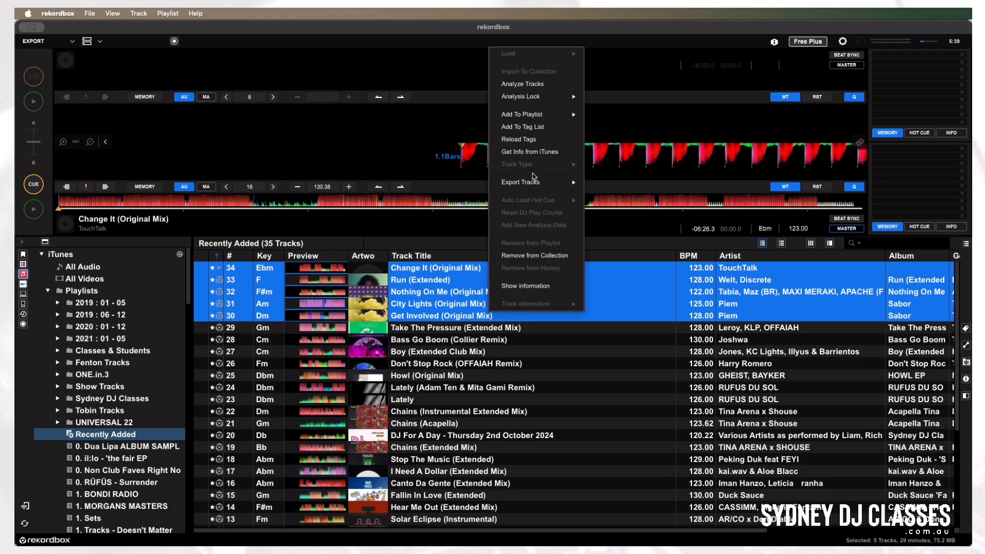
{"action": "mouse_move", "coordinate": [549, 122]}
{"action": "left_click", "coordinate": [620, 119]}
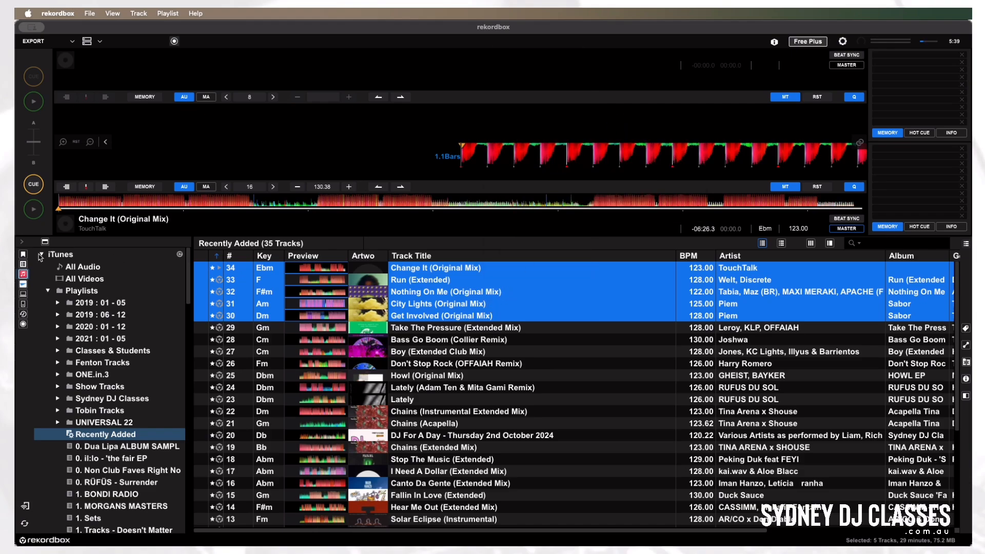
- Check the tracks in Playlist 1, switching briefly back to the iTunes library
{"action": "left_click", "coordinate": [23, 265]}
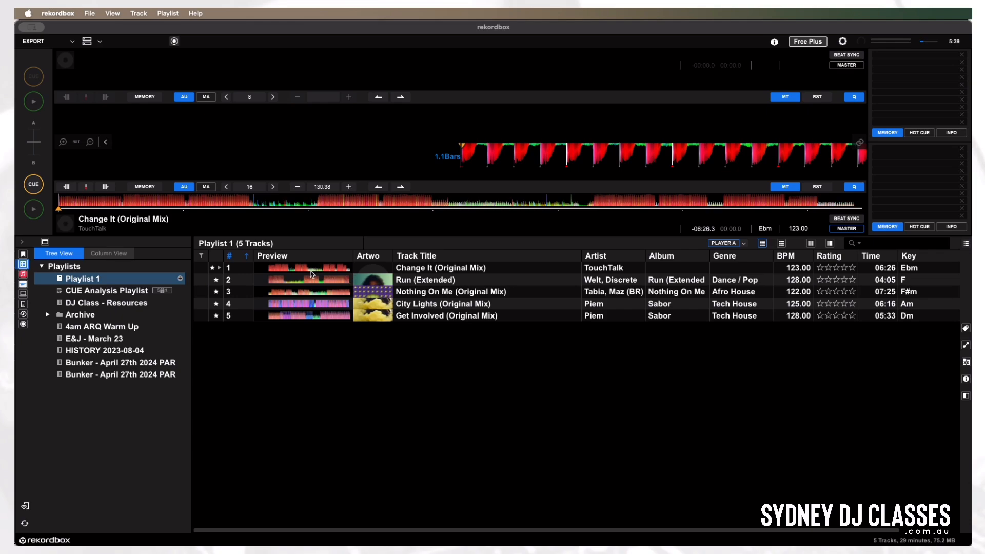
{"action": "left_click", "coordinate": [23, 276]}
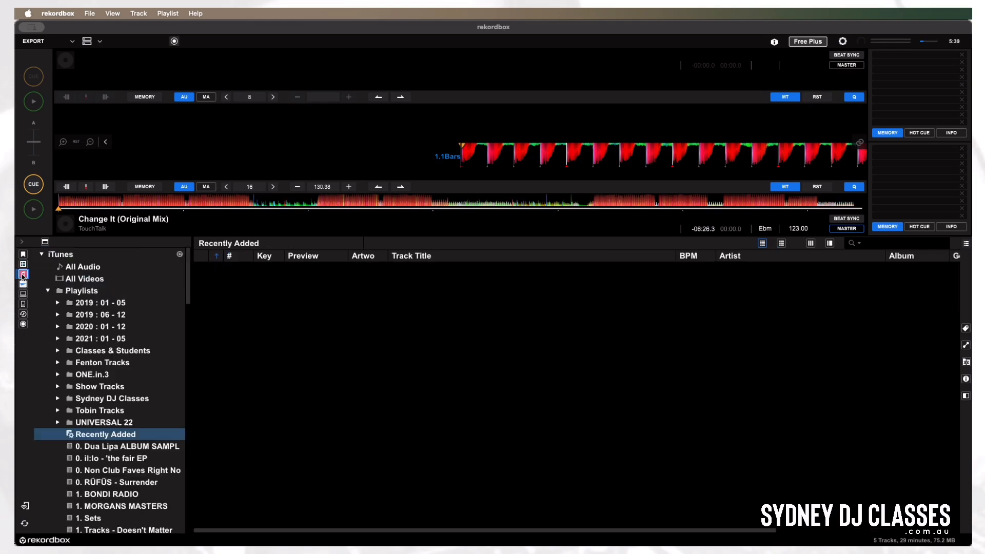
{"action": "left_click", "coordinate": [23, 264]}
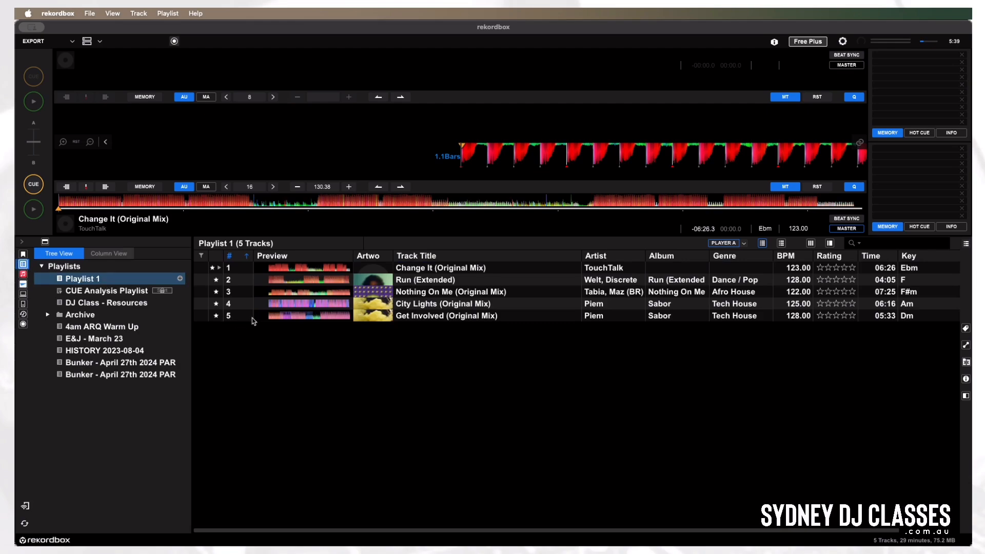
- View the export options for Playlist 1 and close them without exporting
{"action": "left_click", "coordinate": [109, 281]}
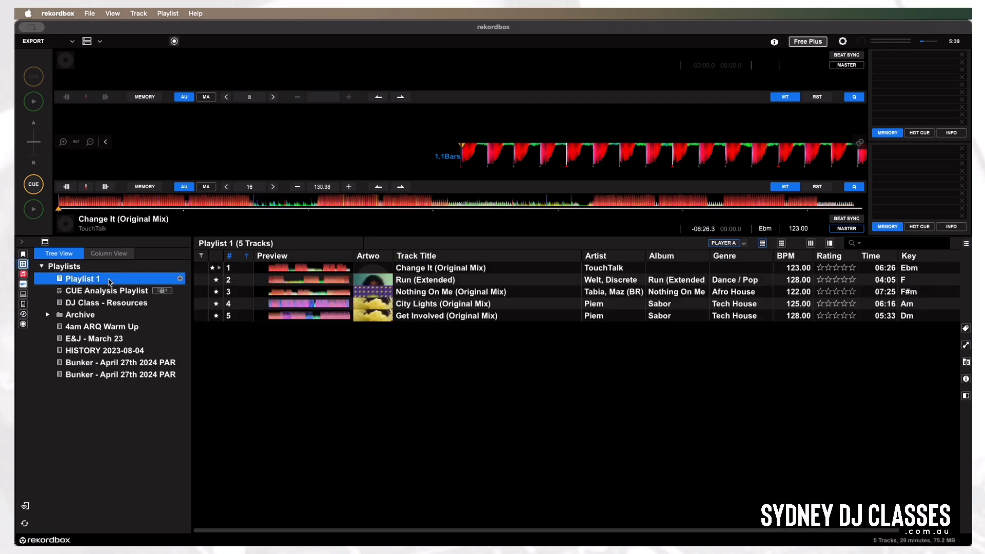
{"action": "right_click", "coordinate": [108, 281]}
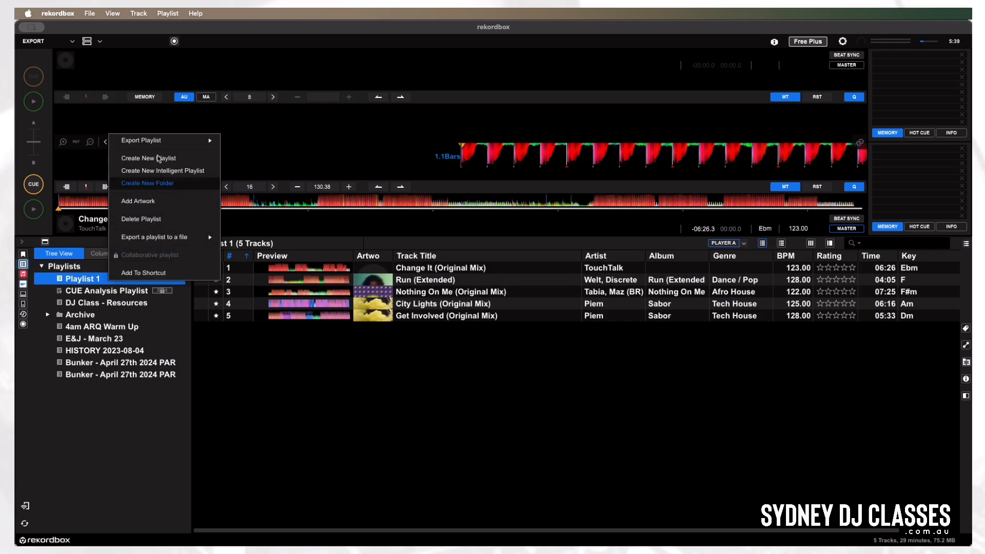
{"action": "mouse_move", "coordinate": [160, 148]}
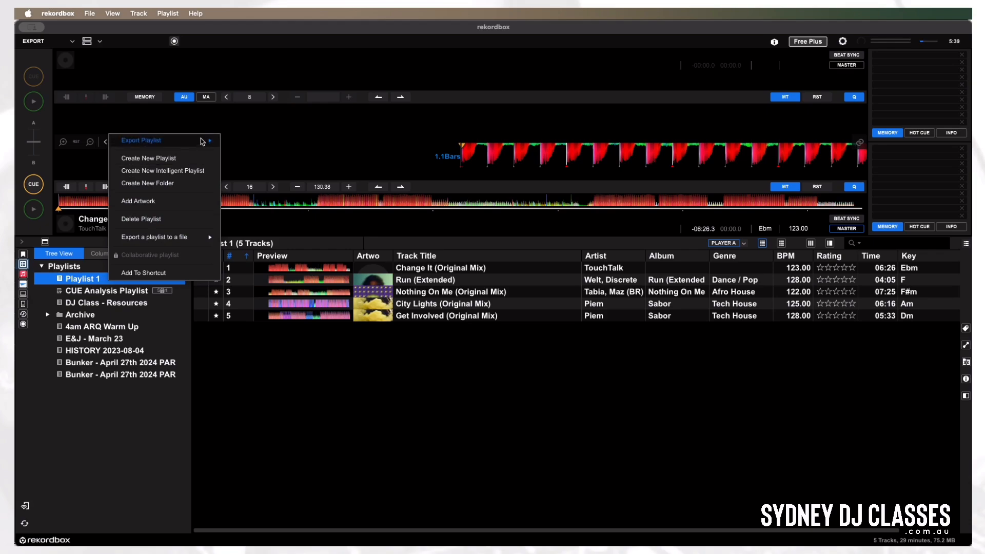
{"action": "left_click", "coordinate": [96, 280]}
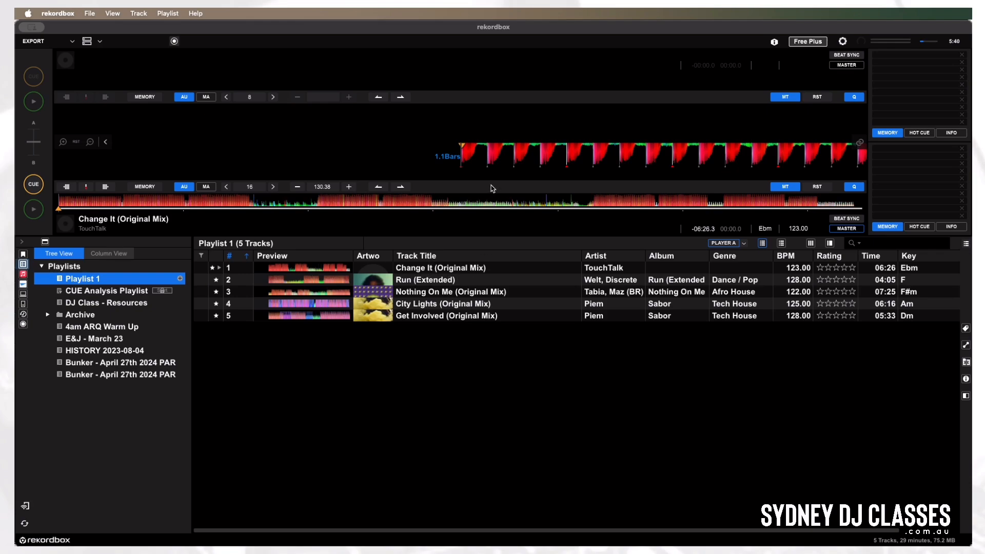
- Load Change It (Original Mix) from Playlist 1 onto the lower player and audition its opening, pausing and restarting playback
{"action": "left_click_drag", "start_coordinate": [458, 269], "coordinate": [321, 196]}
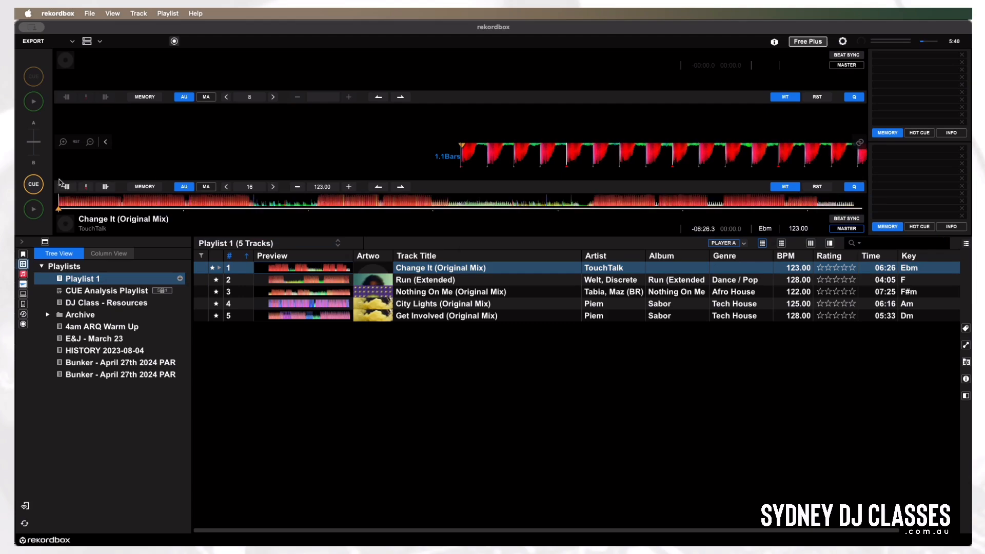
{"action": "left_click", "coordinate": [33, 210]}
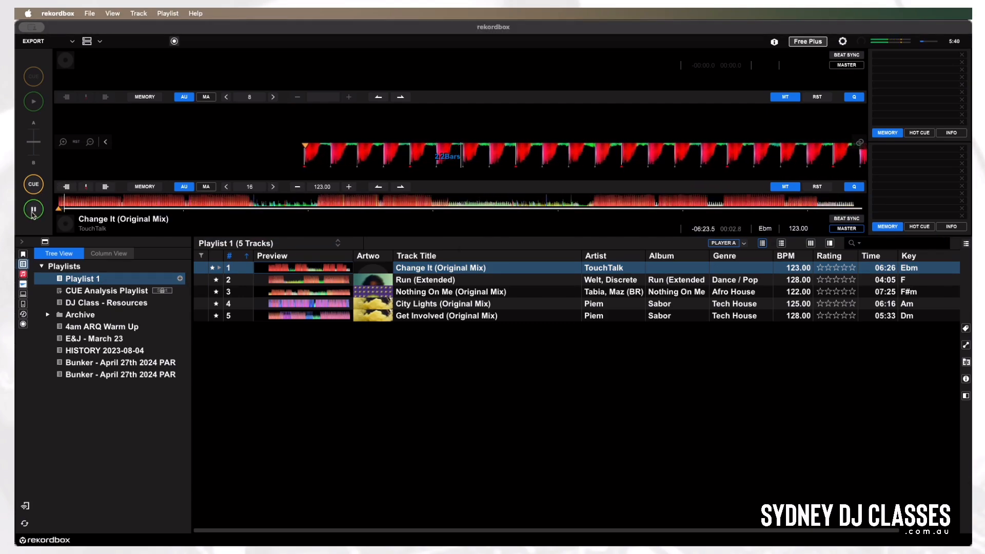
{"action": "left_click", "coordinate": [33, 210]}
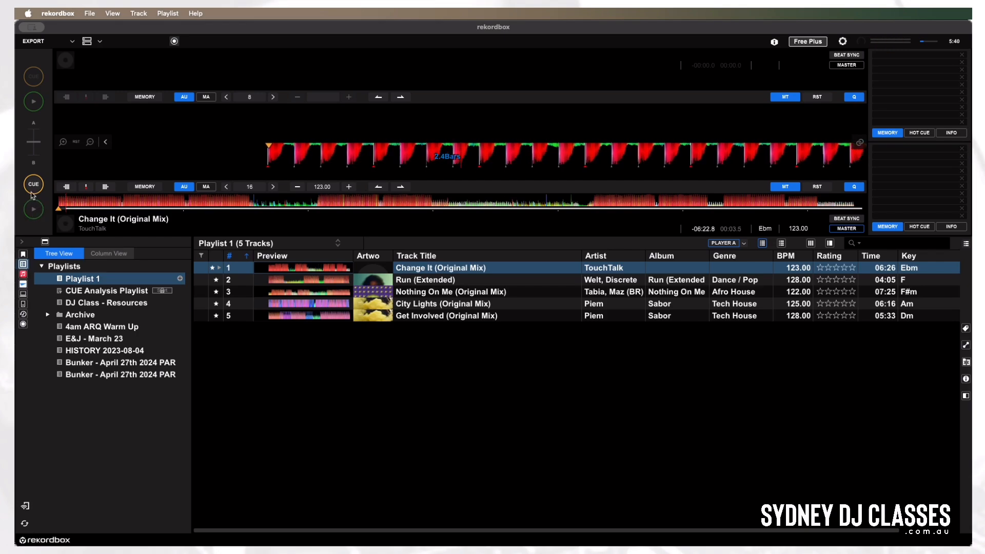
{"action": "left_click", "coordinate": [33, 190]}
{"action": "left_click", "coordinate": [32, 210]}
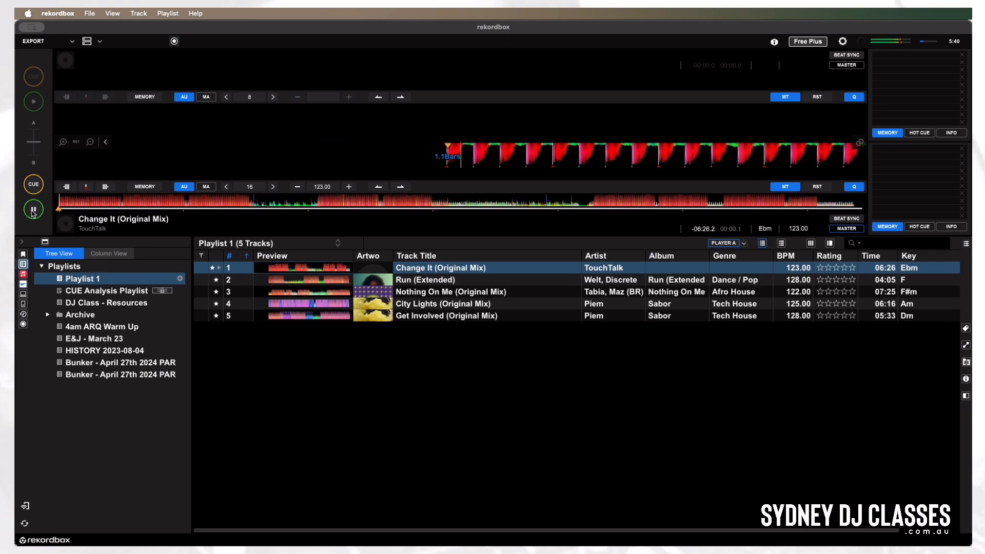
{"action": "left_click", "coordinate": [34, 210]}
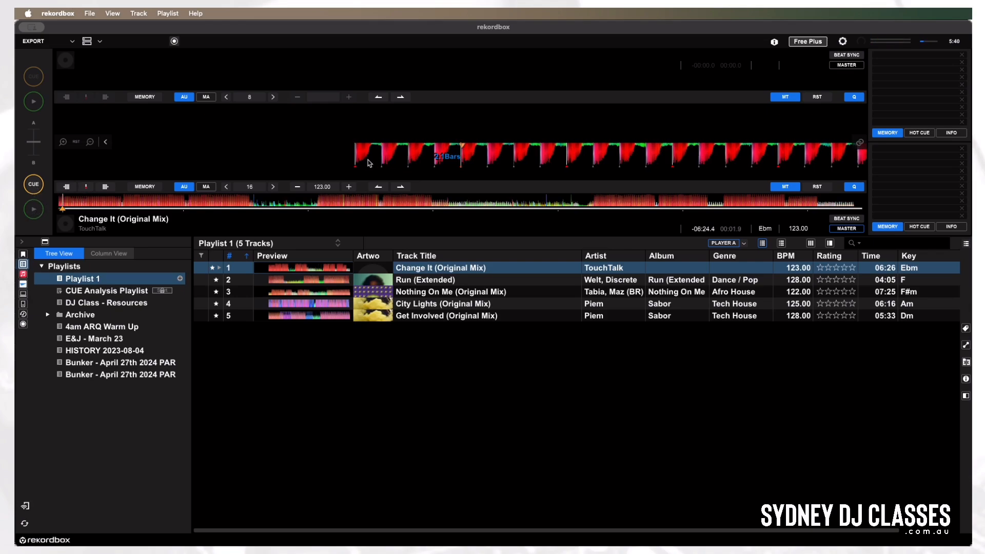
- Nudge the loaded track's waveform slightly, magnify it for a closer look at the beats, and reduce the magnification again
{"action": "left_click_drag", "start_coordinate": [369, 164], "coordinate": [374, 163]}
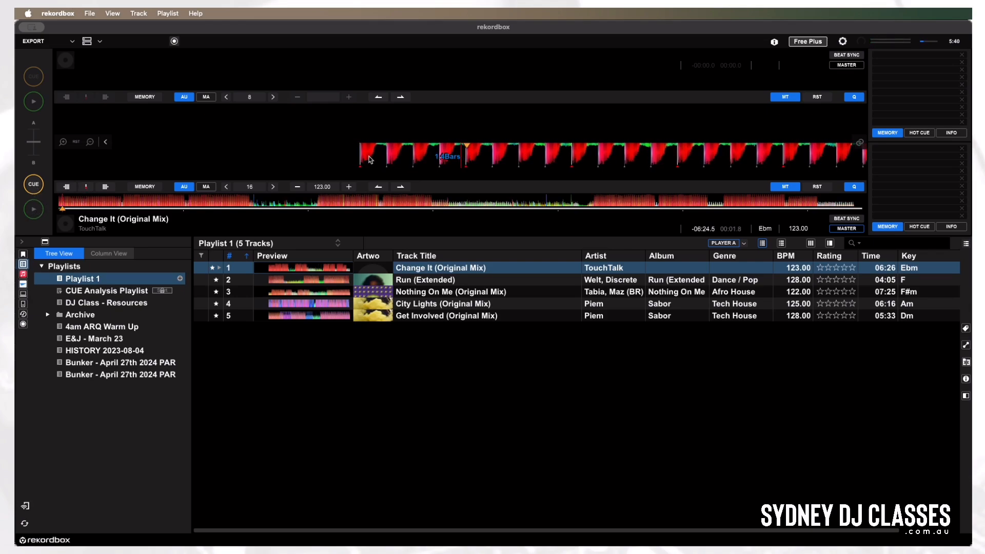
{"action": "left_click", "coordinate": [63, 142]}
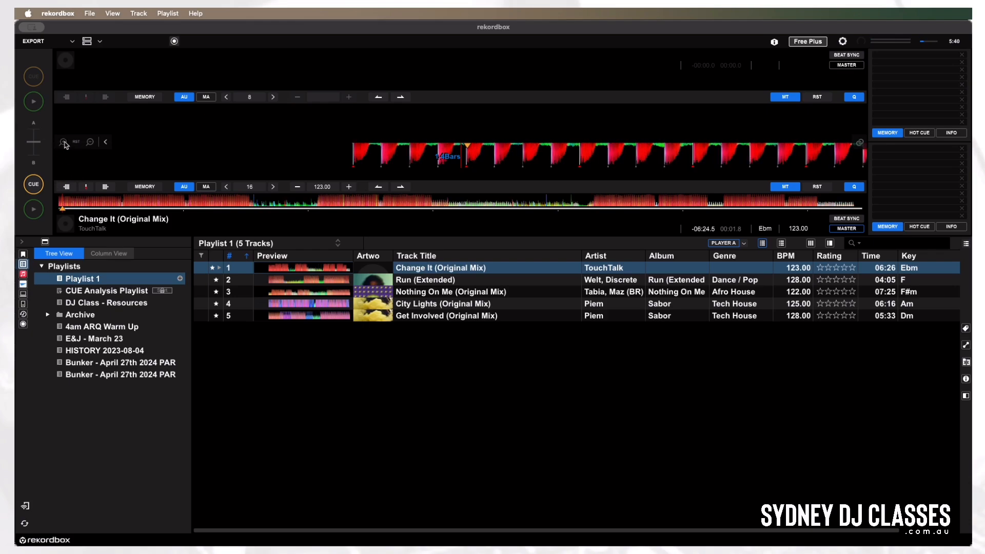
{"action": "left_click", "coordinate": [63, 142]}
{"action": "left_click", "coordinate": [64, 142]}
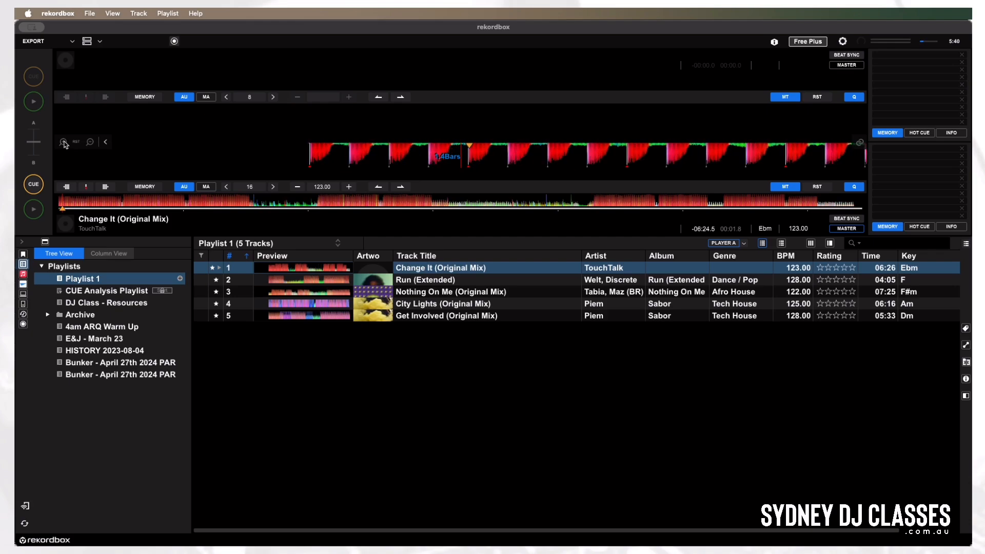
{"action": "left_click", "coordinate": [63, 142]}
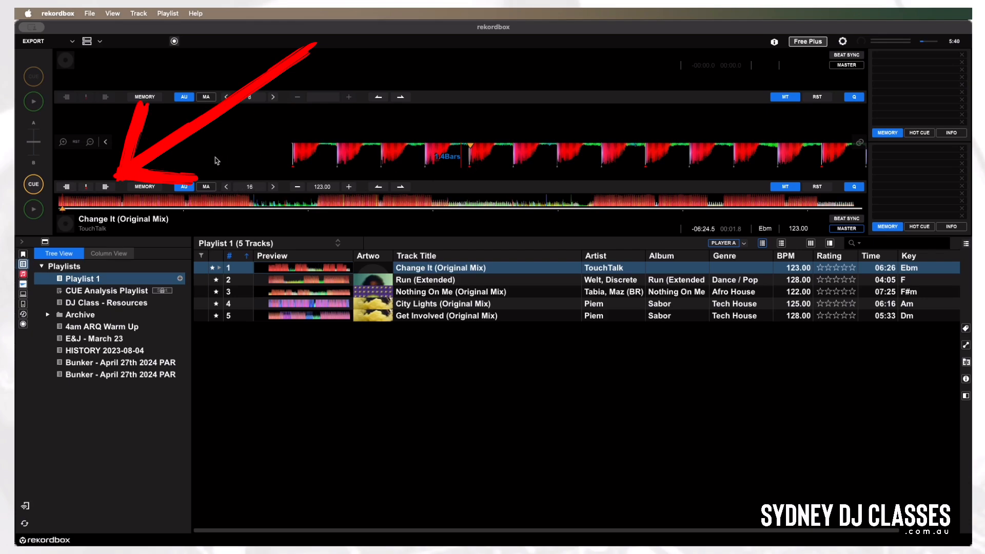
{"action": "left_click", "coordinate": [63, 144]}
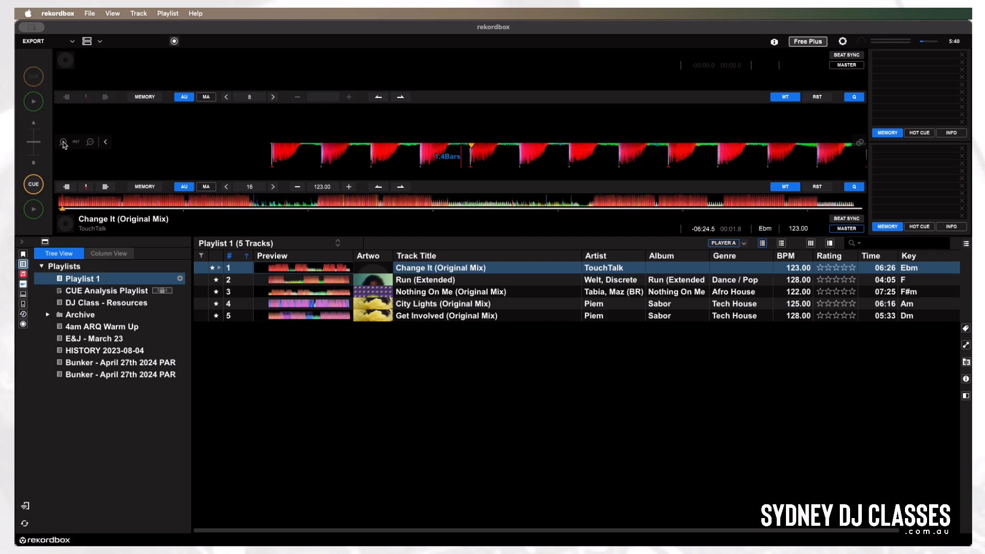
{"action": "left_click", "coordinate": [63, 143]}
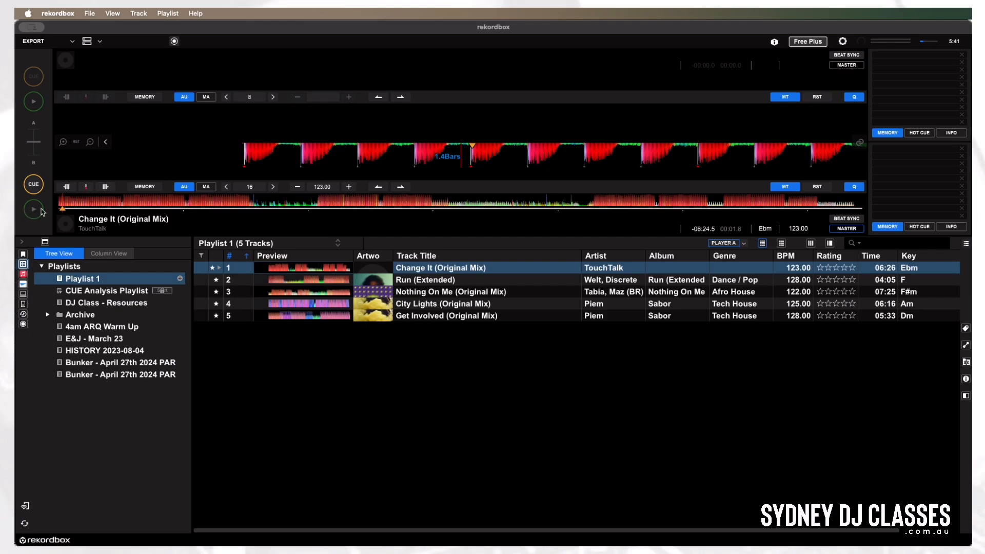
{"action": "left_click", "coordinate": [90, 143]}
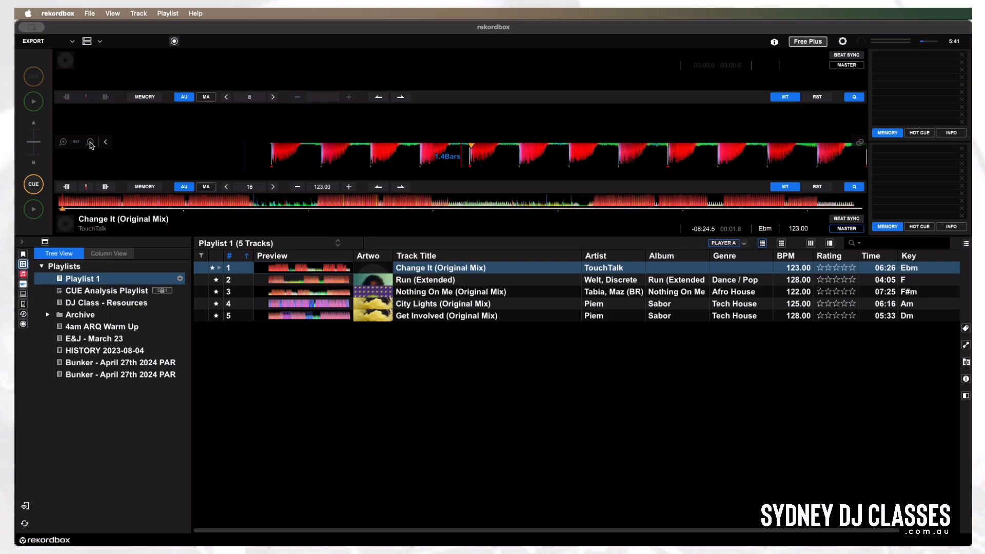
{"action": "left_click", "coordinate": [90, 143]}
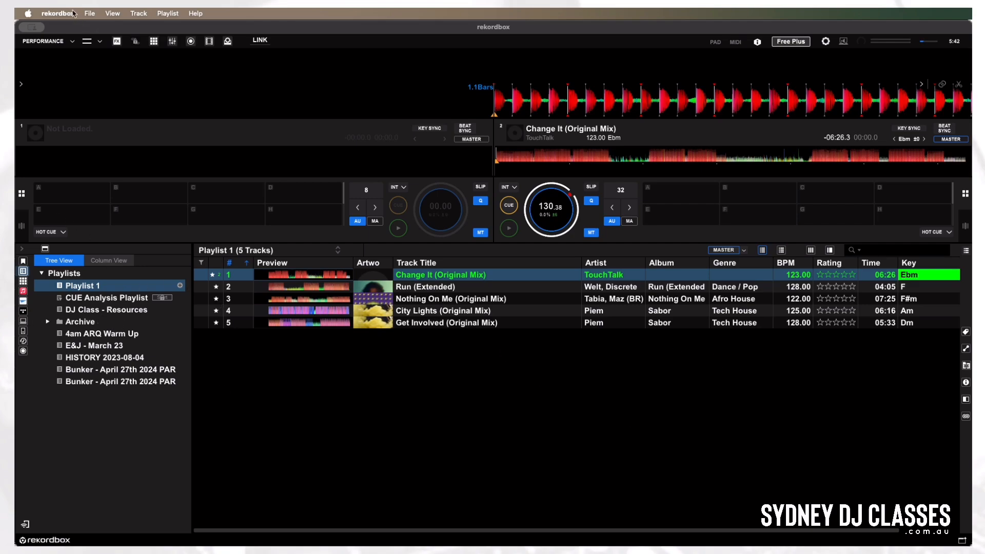
- Review the Keyboard and View preferences in Performance mode and close them without changes
{"action": "left_click", "coordinate": [826, 41]}
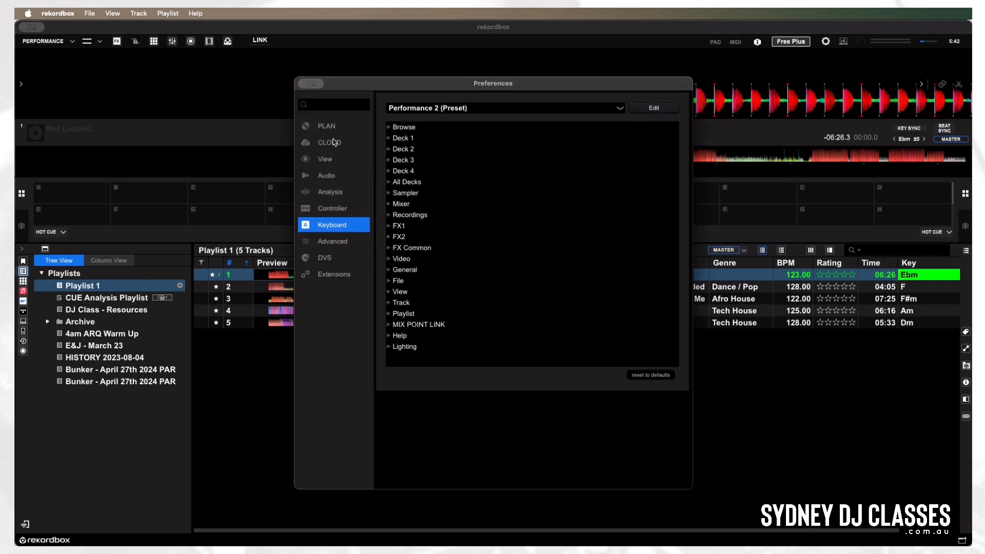
{"action": "left_click", "coordinate": [331, 160]}
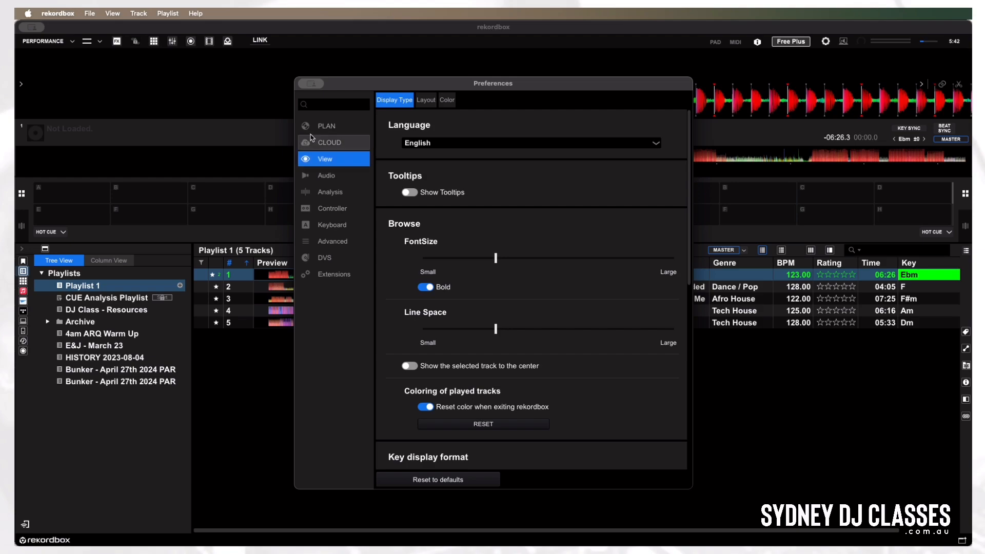
{"action": "left_click", "coordinate": [303, 84]}
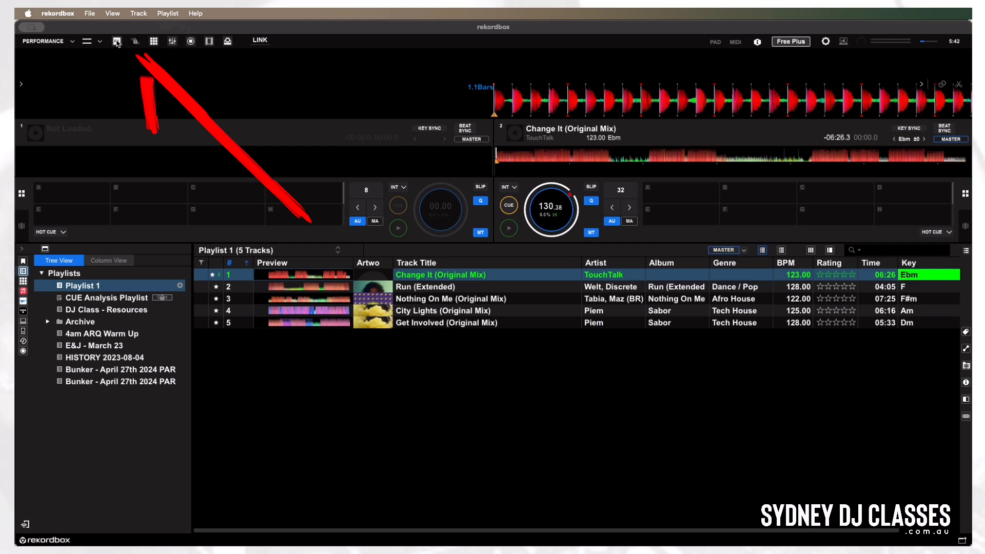
- Show the mixer and recording panels between the decks and browser, and briefly preview the sampler and FX panels
{"action": "left_click", "coordinate": [172, 42]}
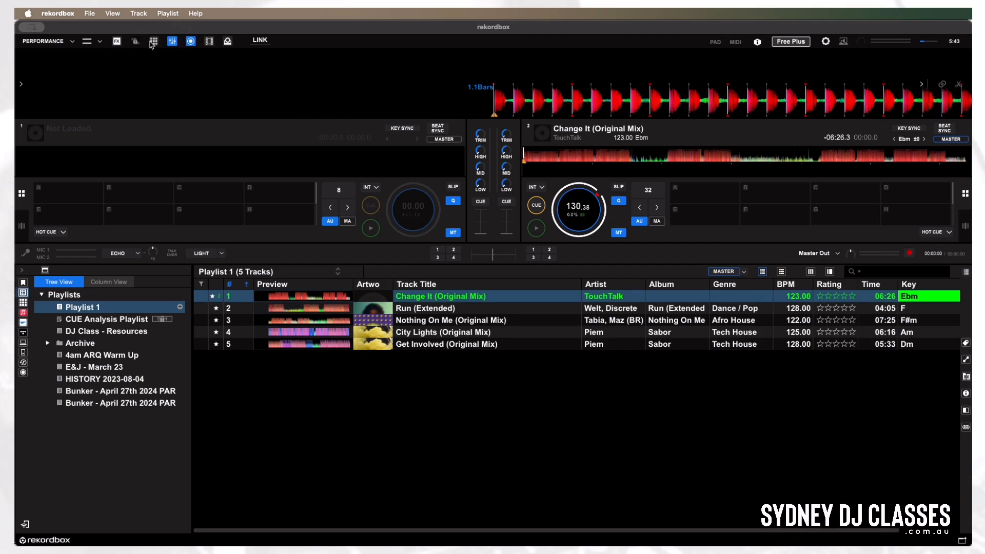
{"action": "left_click", "coordinate": [153, 42]}
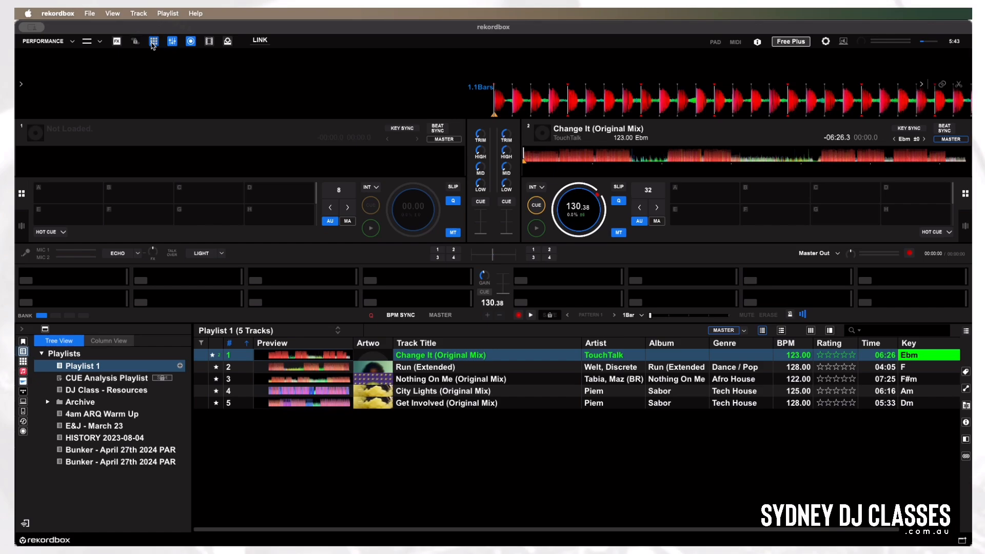
{"action": "left_click", "coordinate": [117, 42]}
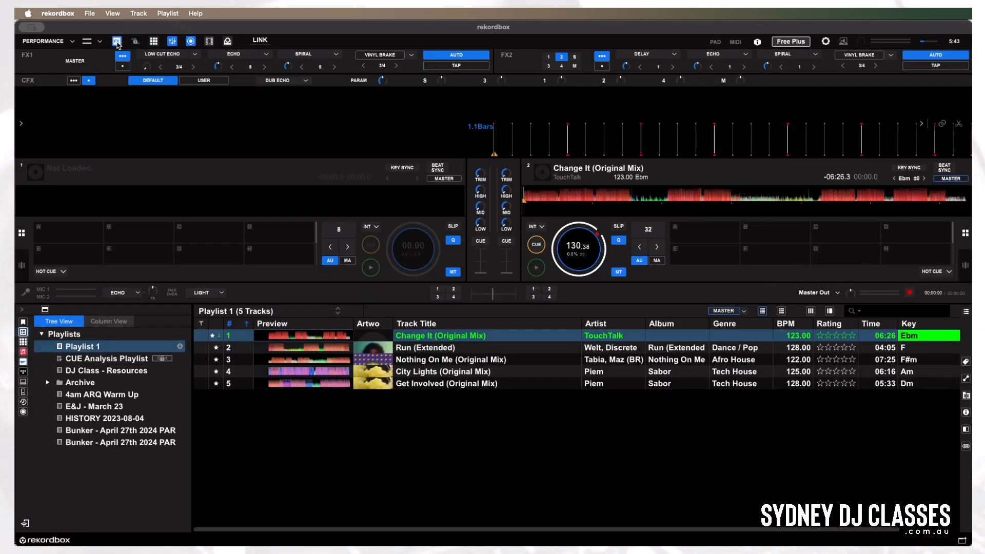
{"action": "left_click", "coordinate": [117, 43]}
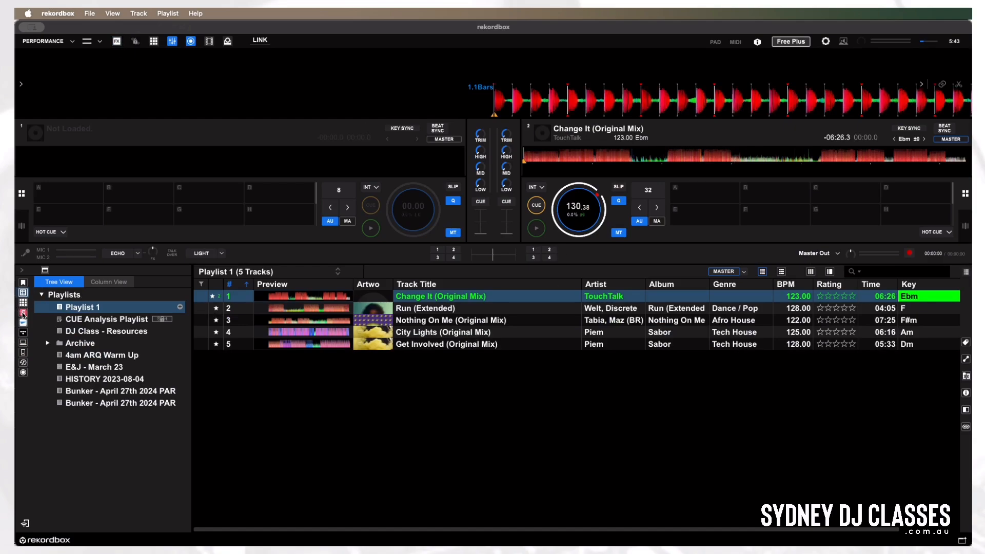
- Look through the iTunes, TIDAL and Inflyte music sources
{"action": "left_click", "coordinate": [23, 312]}
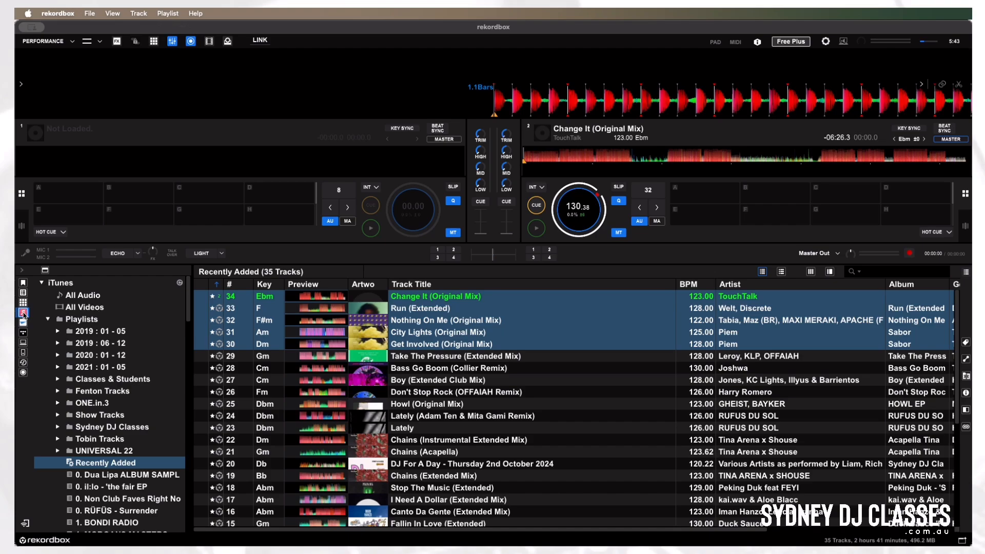
{"action": "left_click", "coordinate": [24, 313]}
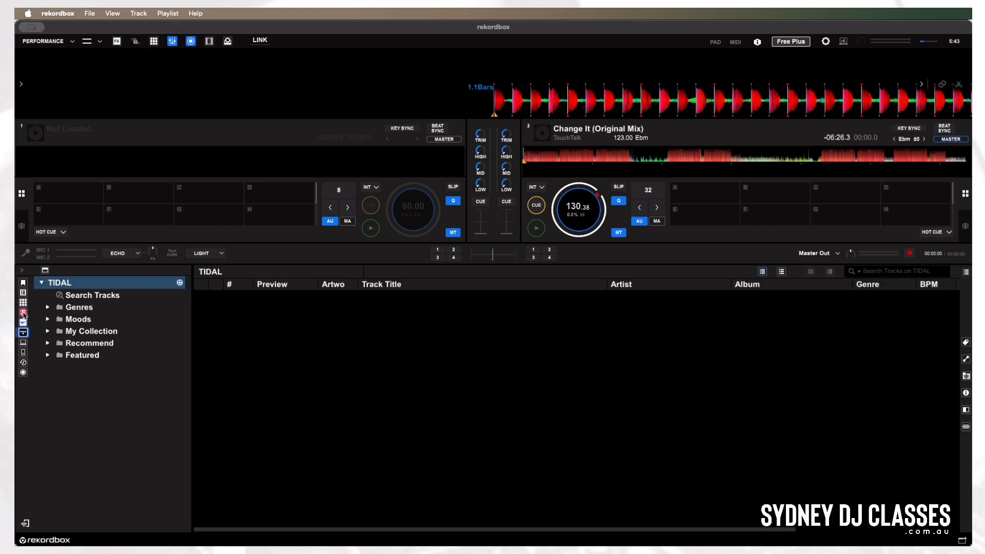
{"action": "left_click", "coordinate": [23, 317]}
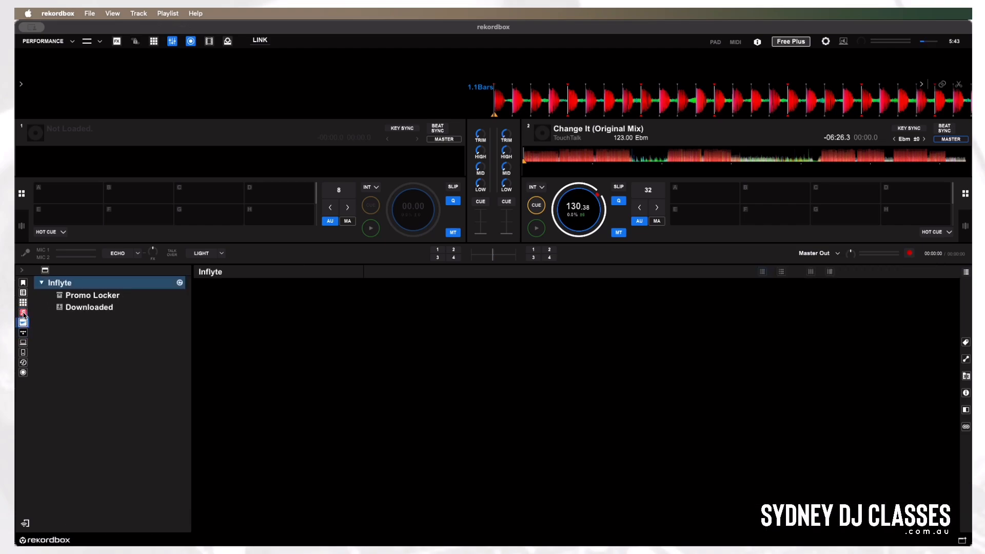
- Load Run (Extended) from the iTunes Recently Added playlist onto deck 1
{"action": "left_click", "coordinate": [23, 313]}
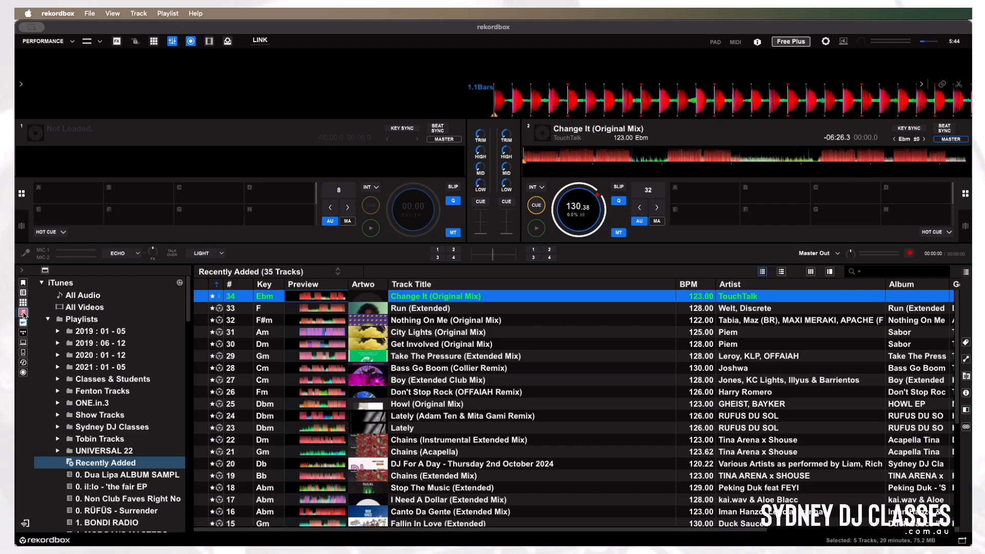
{"action": "key", "text": "Down"}
{"action": "key", "text": "shift+Left"}
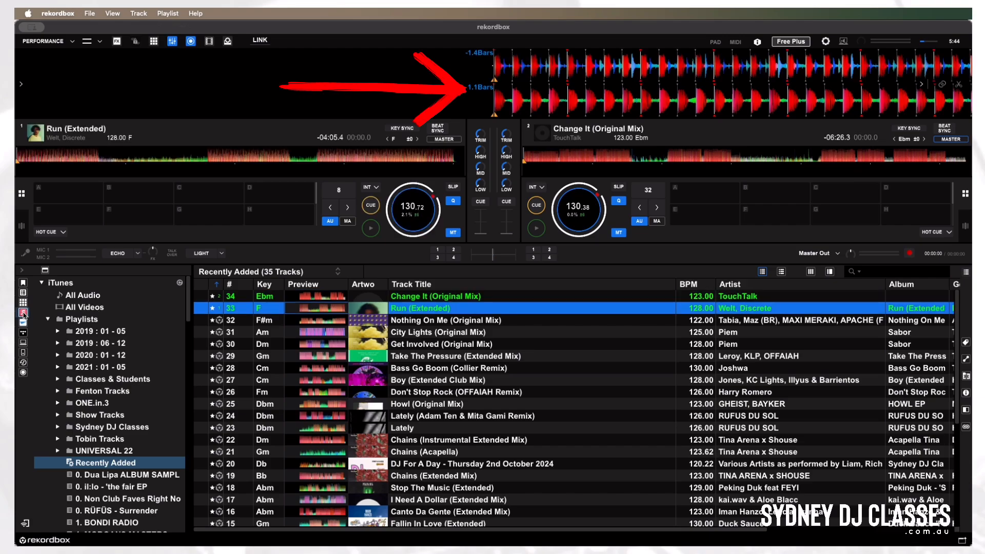